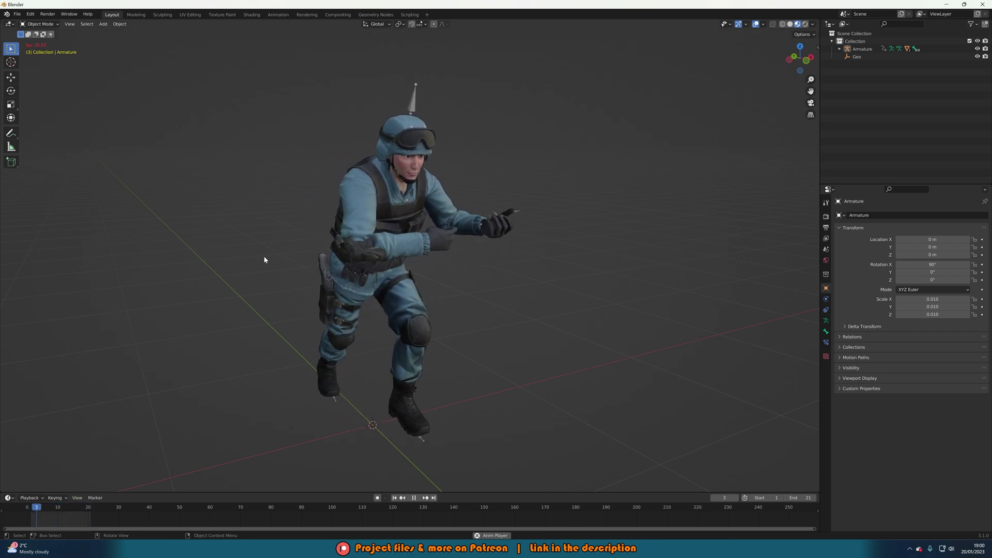
Step: Stop the rifle-run playback and rewind the timeline to frame 0
{"action": "key", "text": "space"}
{"action": "left_click_drag", "start_coordinate": [74, 507], "coordinate": [27, 507]}
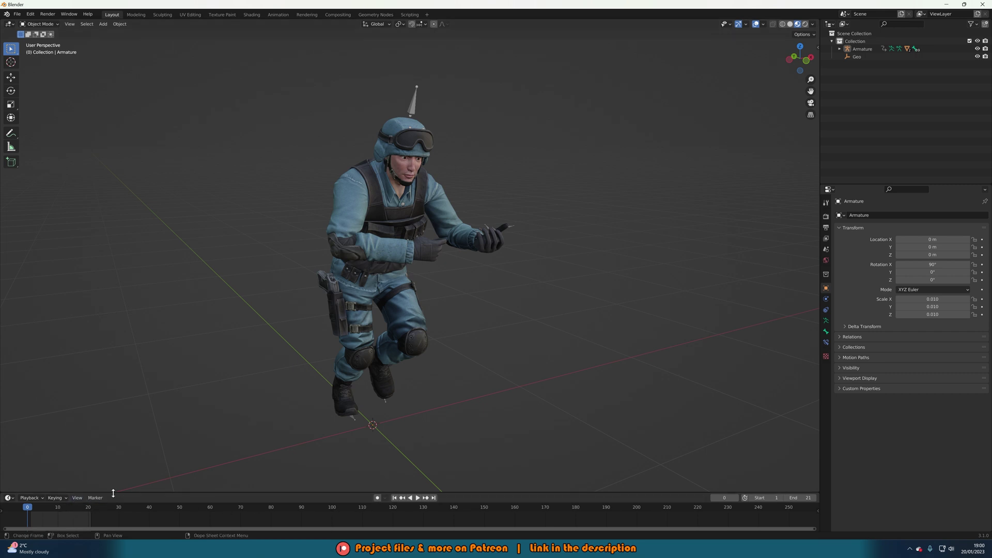
Step: Preview the 21-frame run cycle, return to frame 0, and select the soldier's armature
{"action": "left_click_drag", "start_coordinate": [78, 492], "coordinate": [155, 476]}
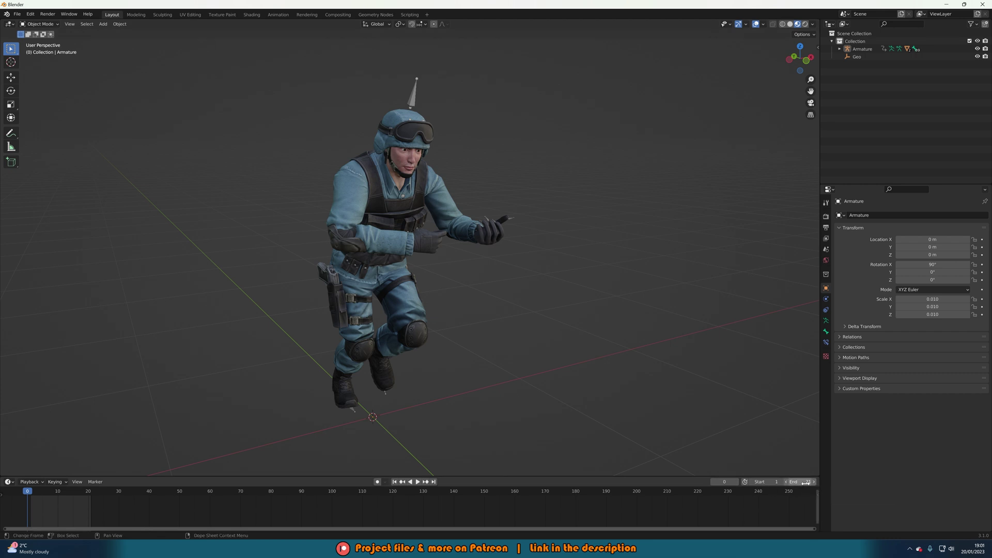
{"action": "left_click", "coordinate": [360, 377]}
{"action": "left_click", "coordinate": [186, 415]}
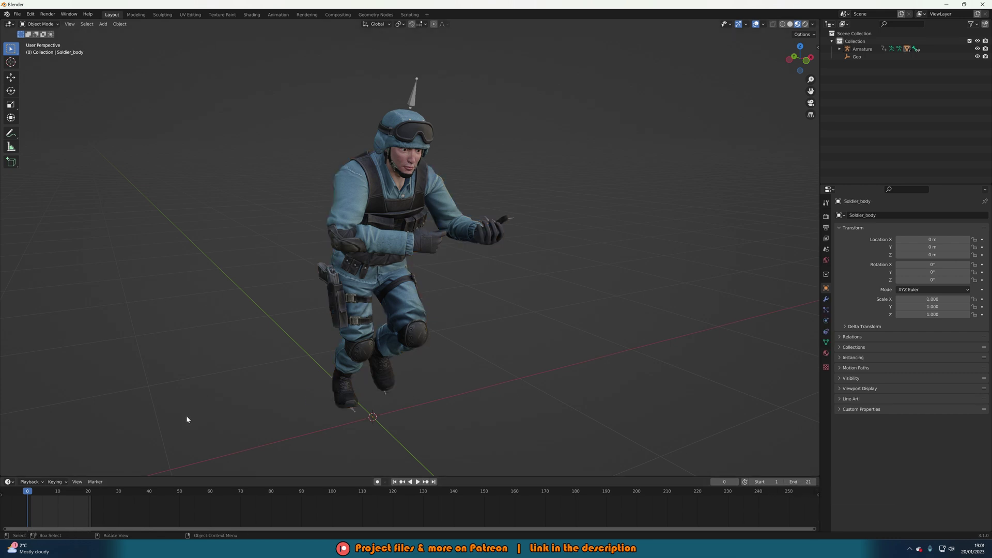
{"action": "key", "text": "space"}
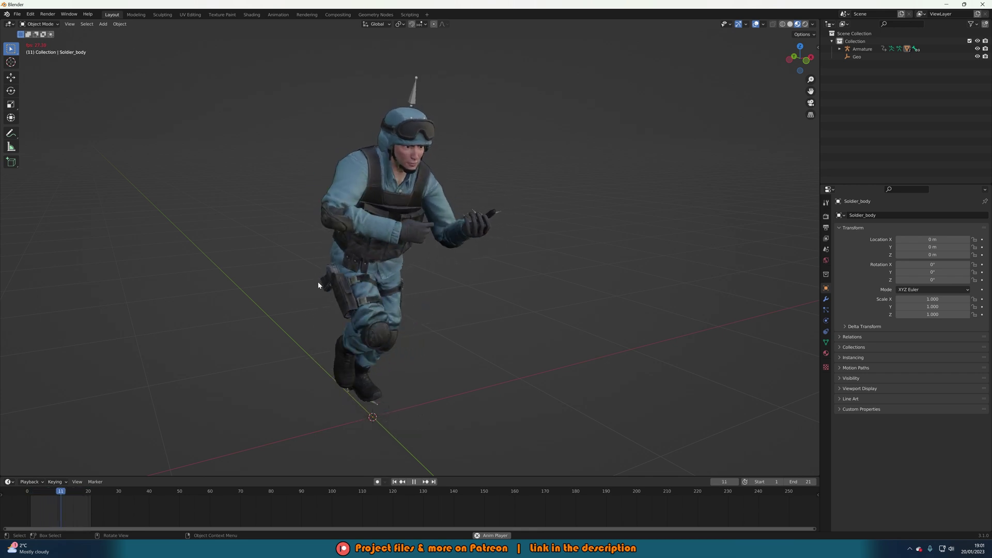
{"action": "key", "text": "space"}
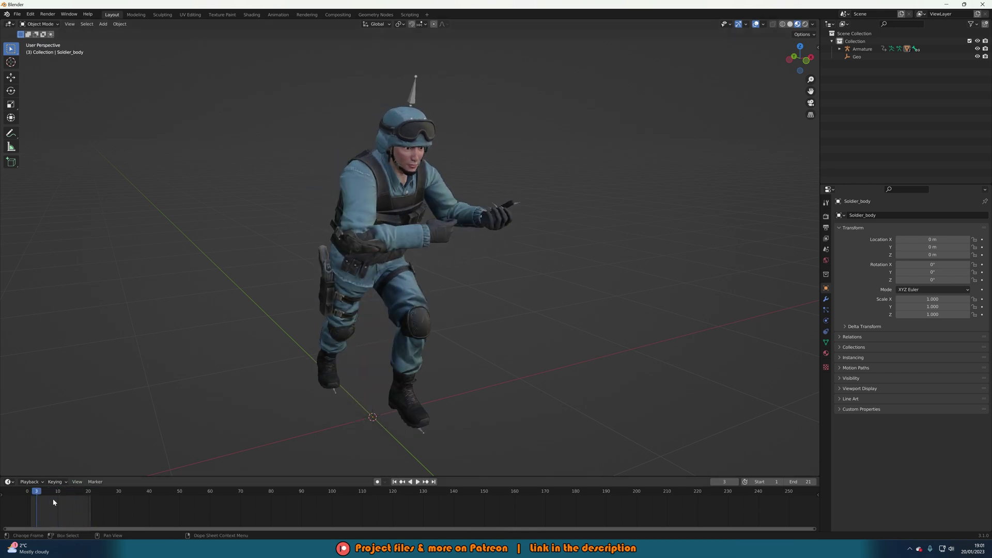
{"action": "left_click", "coordinate": [27, 492]}
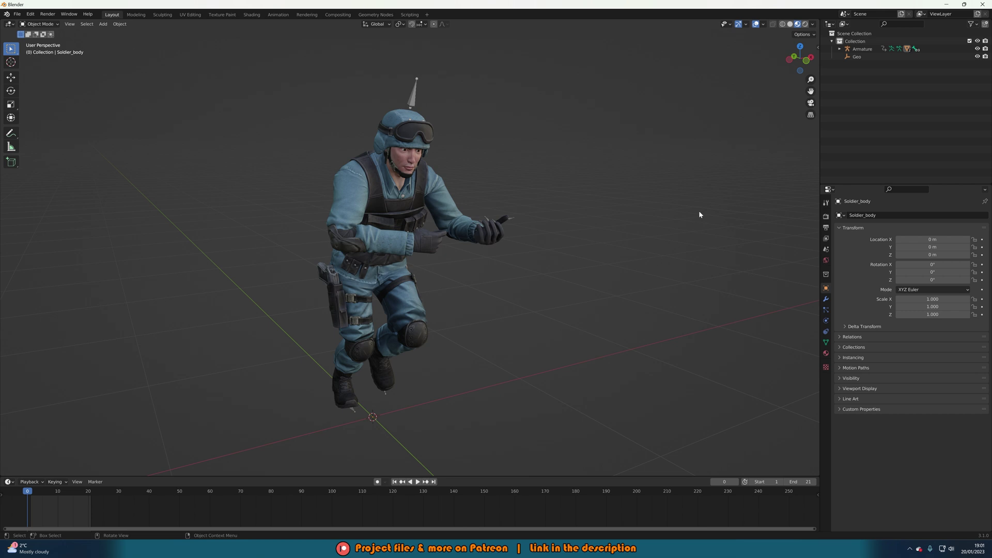
{"action": "left_click", "coordinate": [351, 219]}
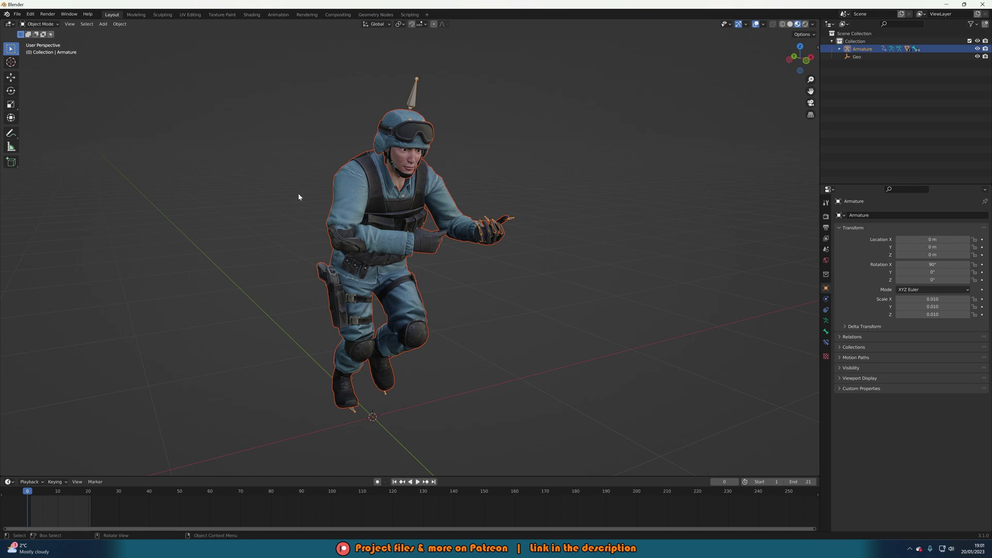
Step: Open the File > Export > FBX (.fbx) dialog, saving Swat Guy Rifle Run.fbx in Downloads
{"action": "left_click", "coordinate": [17, 14]}
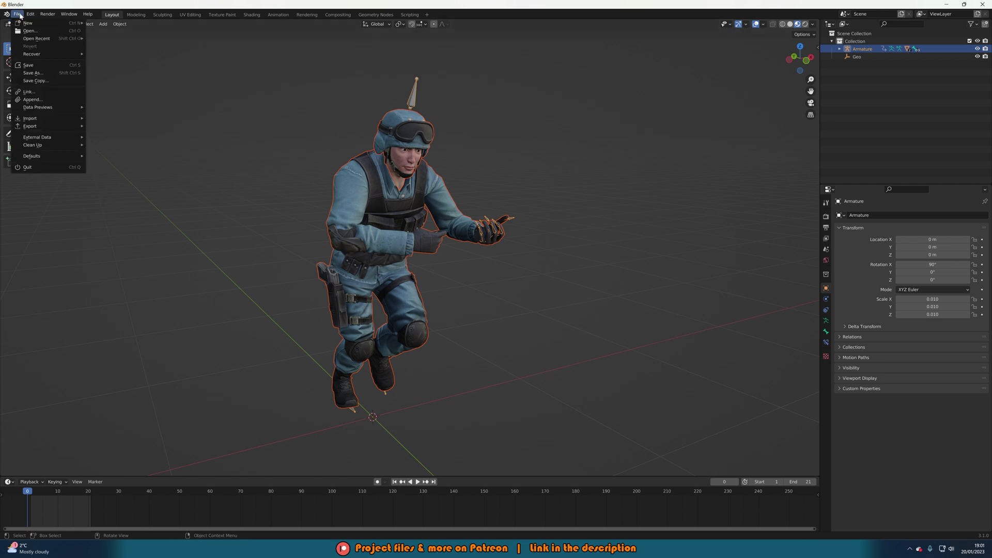
{"action": "mouse_move", "coordinate": [38, 127]}
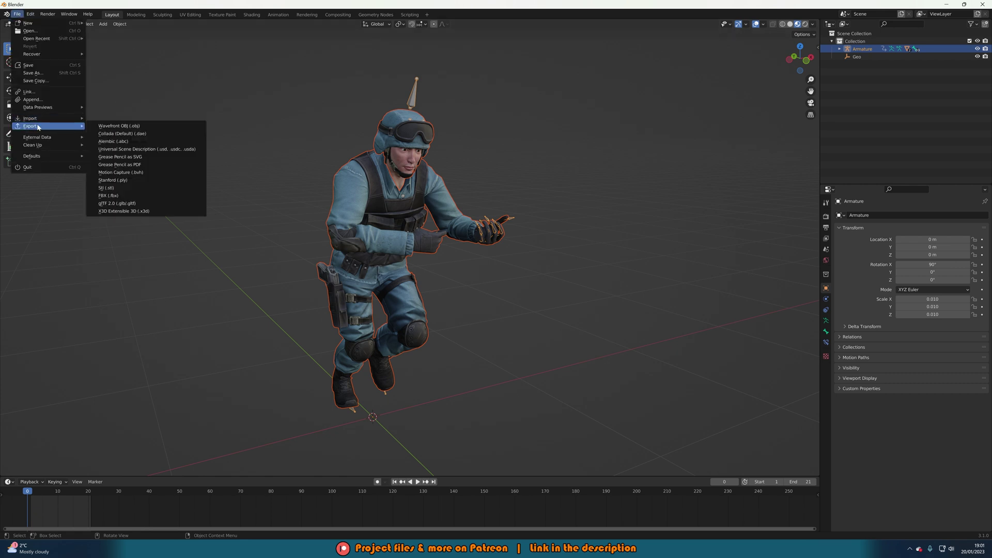
{"action": "left_click", "coordinate": [133, 197]}
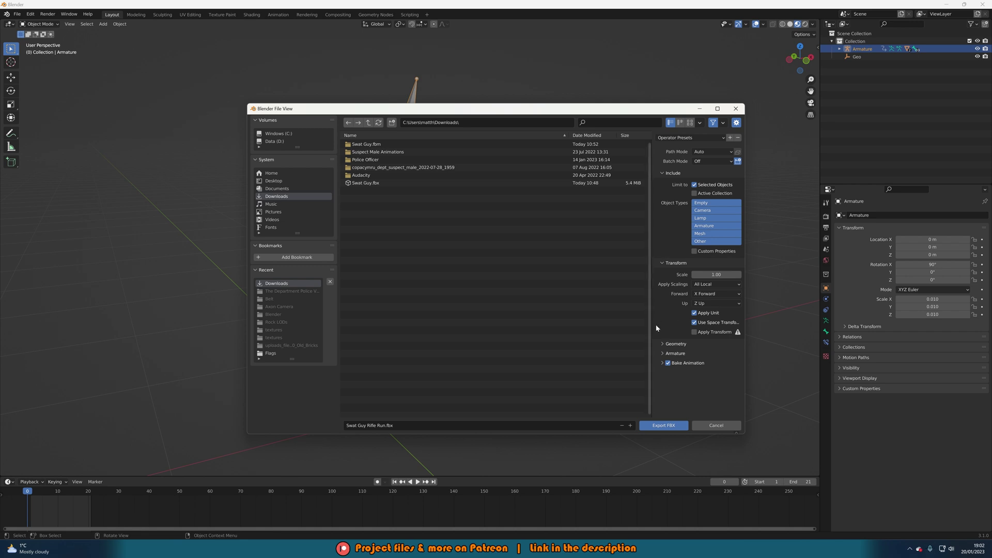
Step: Review Geometry, Armature and Bake Animation options, then export Swat Guy Rifle Run.fbx
{"action": "left_click", "coordinate": [659, 344]}
{"action": "left_click", "coordinate": [663, 342]}
{"action": "left_click", "coordinate": [677, 353]}
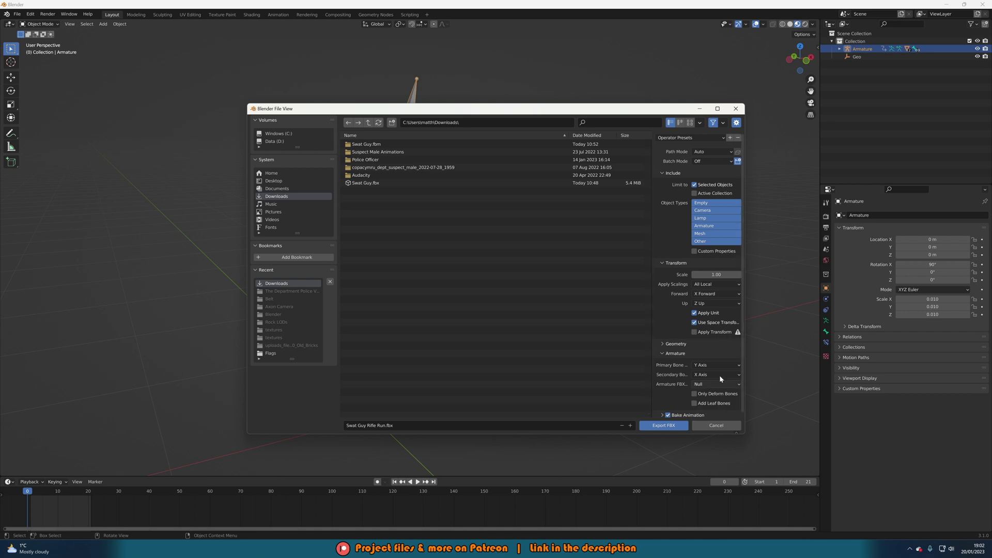
{"action": "left_click", "coordinate": [673, 354]}
{"action": "left_click", "coordinate": [674, 363]}
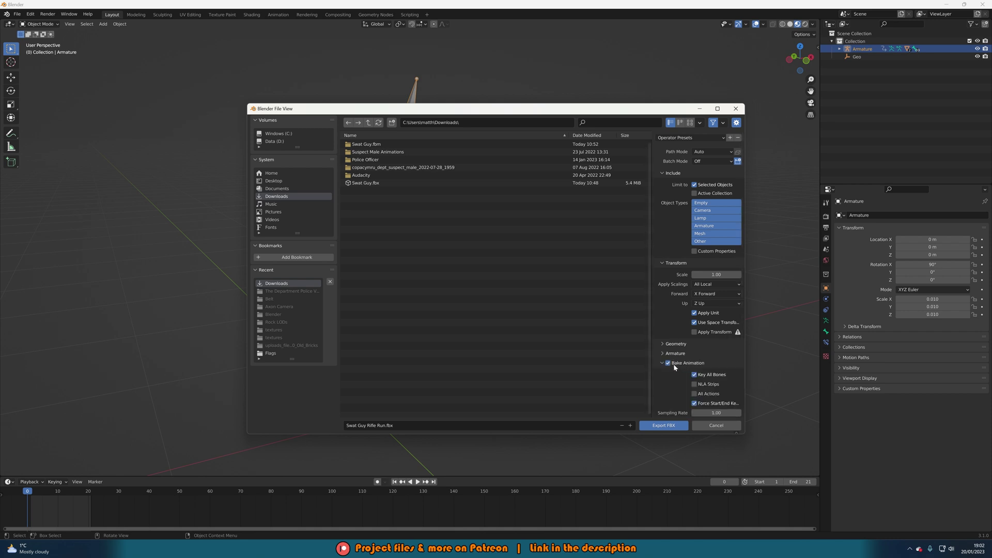
{"action": "scroll", "coordinate": [670, 365], "scroll_direction": "down", "scroll_amount": 1}
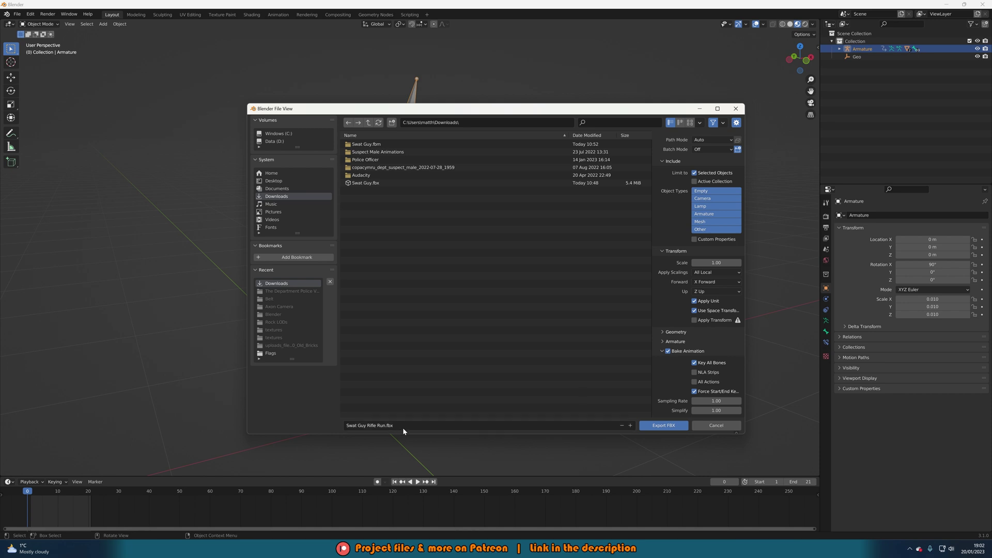
{"action": "left_click", "coordinate": [664, 426]}
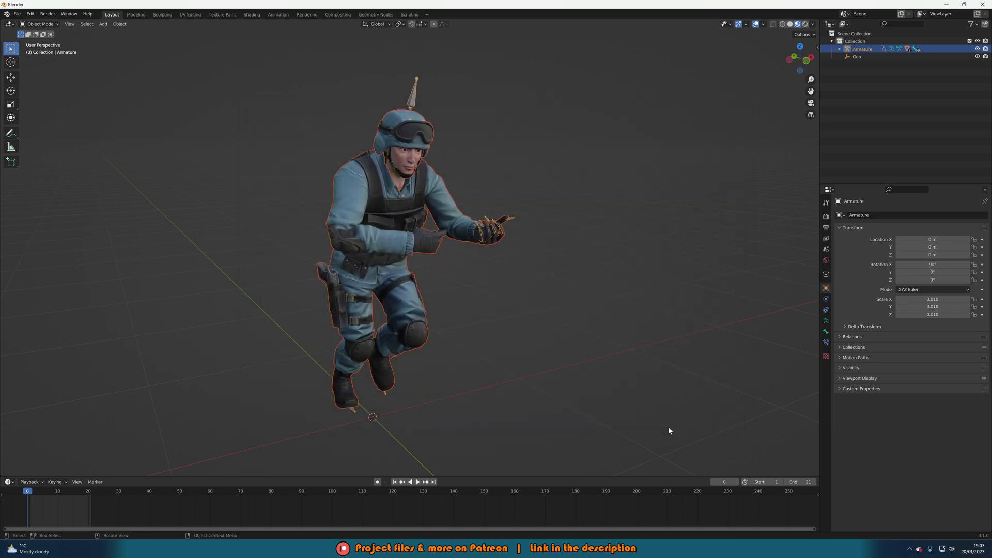
Step: In Unreal, import the FBX into SwatGuy as animation-only, with Import Mesh unticked
{"action": "left_click", "coordinate": [946, 4]}
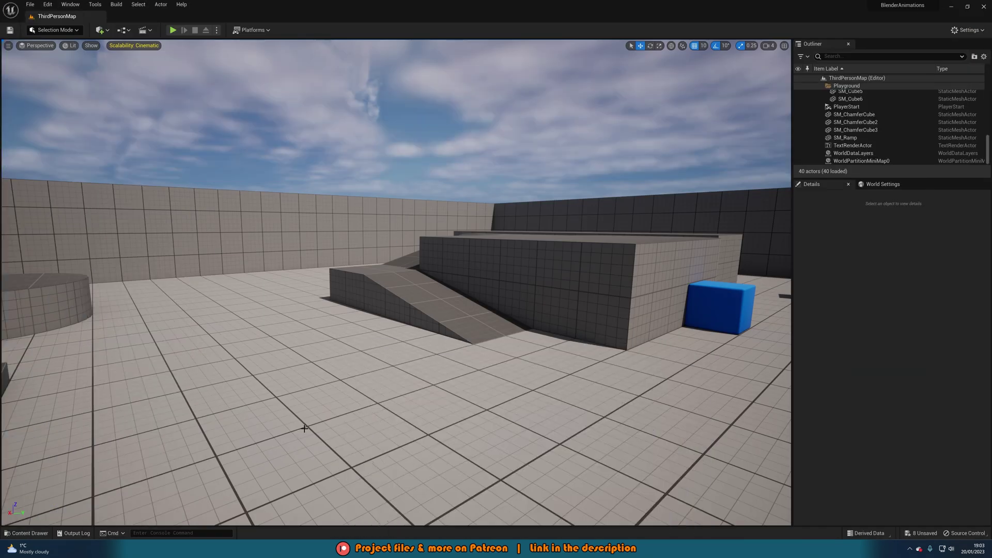
{"action": "left_click", "coordinate": [30, 533]}
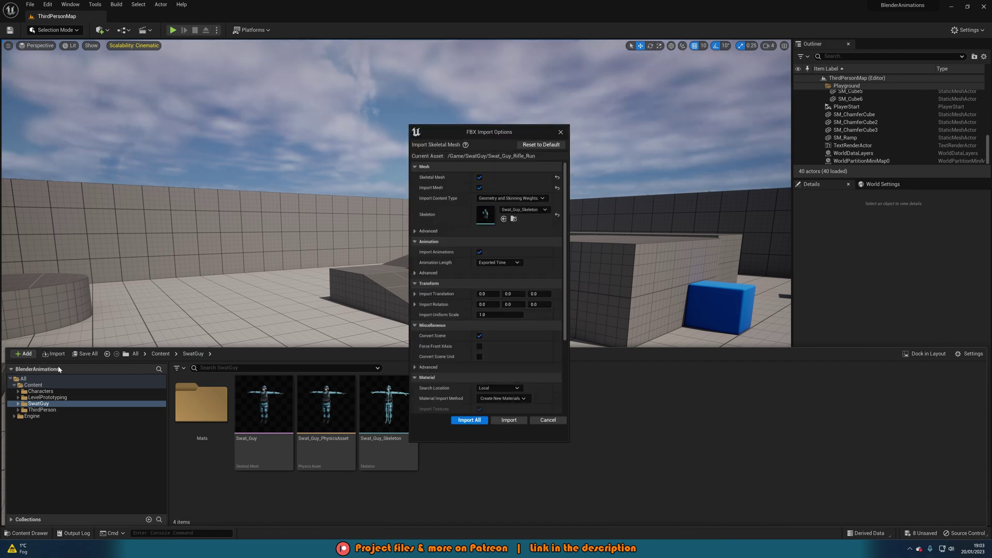
{"action": "left_click", "coordinate": [480, 187]}
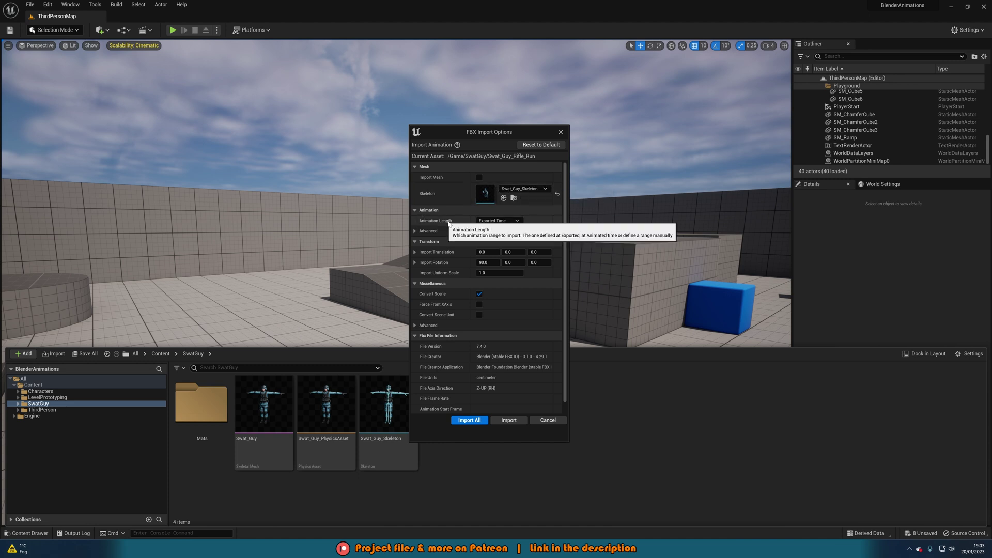
Step: Check the Animation Advanced options and Import All onto Swat_Guy_Skeleton
{"action": "left_click", "coordinate": [417, 231]}
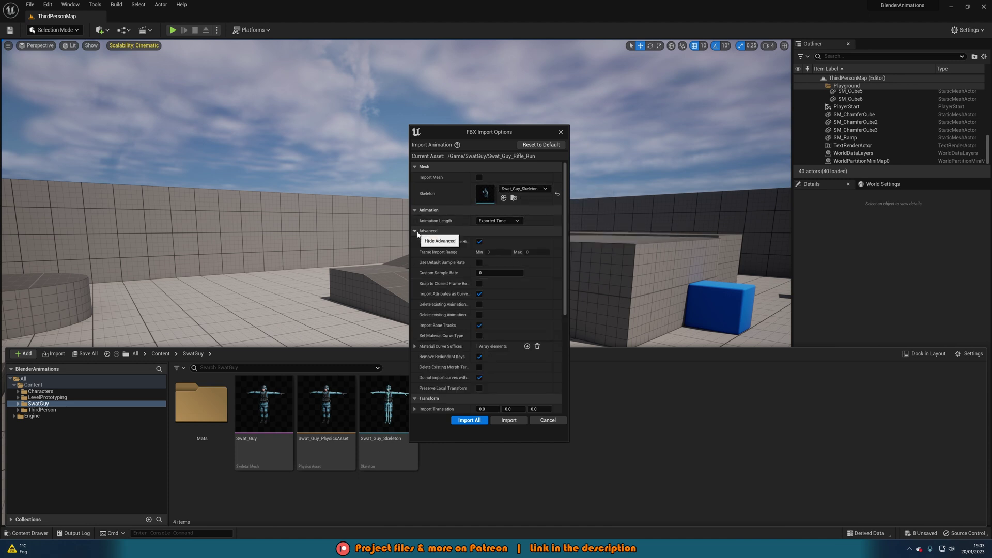
{"action": "left_click", "coordinate": [418, 231]}
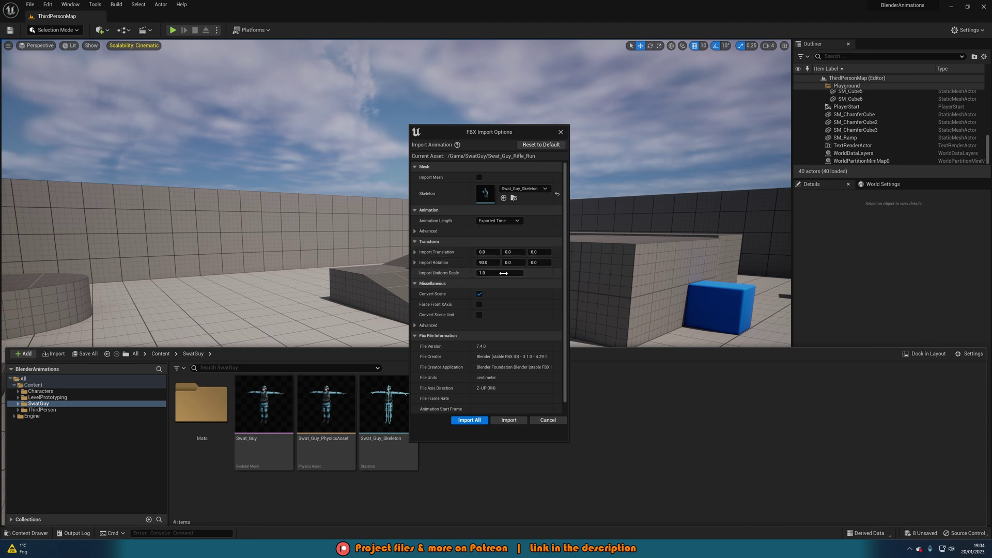
{"action": "left_click", "coordinate": [463, 421]}
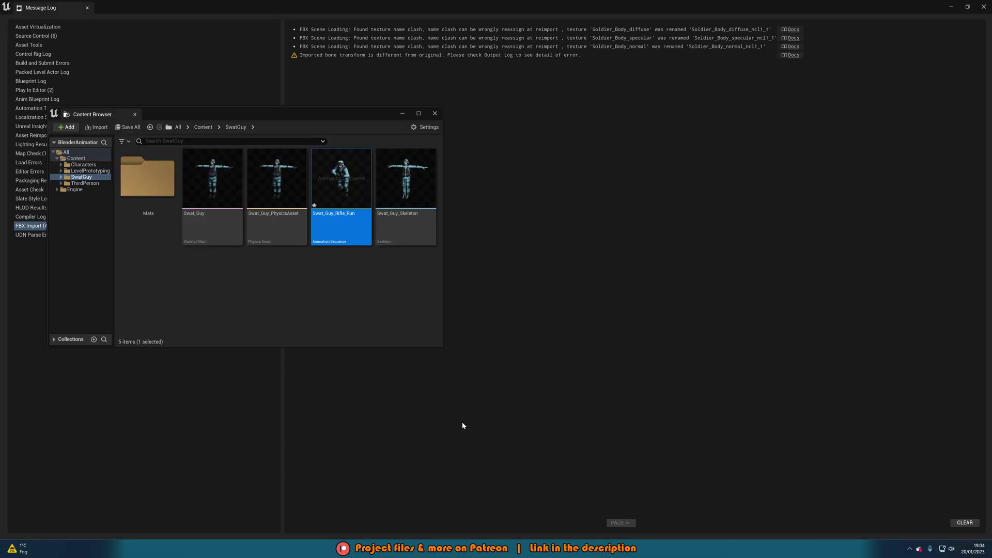
Step: Close the floating Content Browser and the Message Log to return to ThirdPersonMap
{"action": "left_click", "coordinate": [433, 113]}
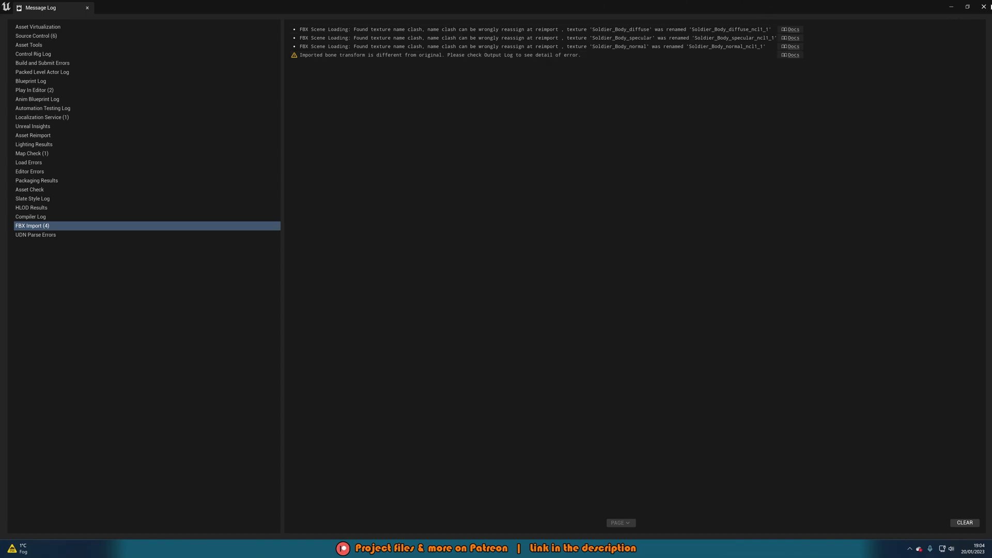
{"action": "left_click", "coordinate": [984, 7]}
Step: Drag Swat_Guy_Rifle_Run and the Swat_Guy mesh from the Content Drawer into the level
{"action": "key", "text": "ctrl+space"}
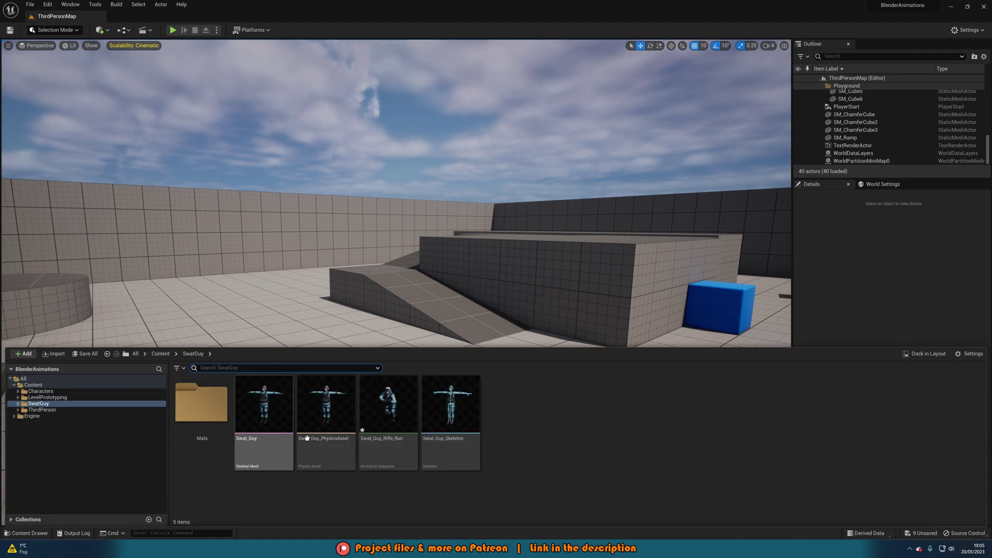
{"action": "left_click_drag", "start_coordinate": [388, 400], "coordinate": [249, 358]}
{"action": "key", "text": "f"}
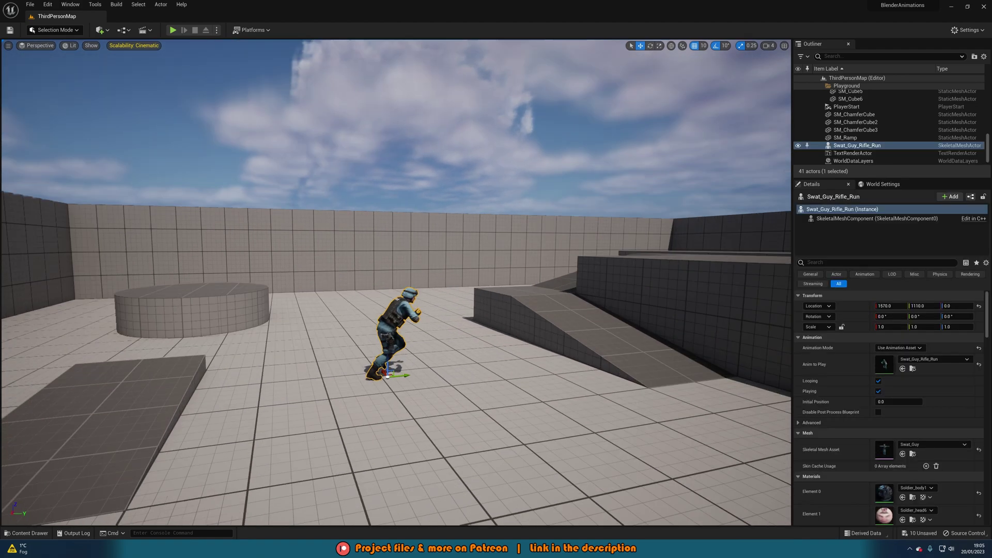
{"action": "key", "text": "ctrl+space"}
{"action": "left_click_drag", "start_coordinate": [265, 417], "coordinate": [263, 346]}
{"action": "key", "text": "f"}
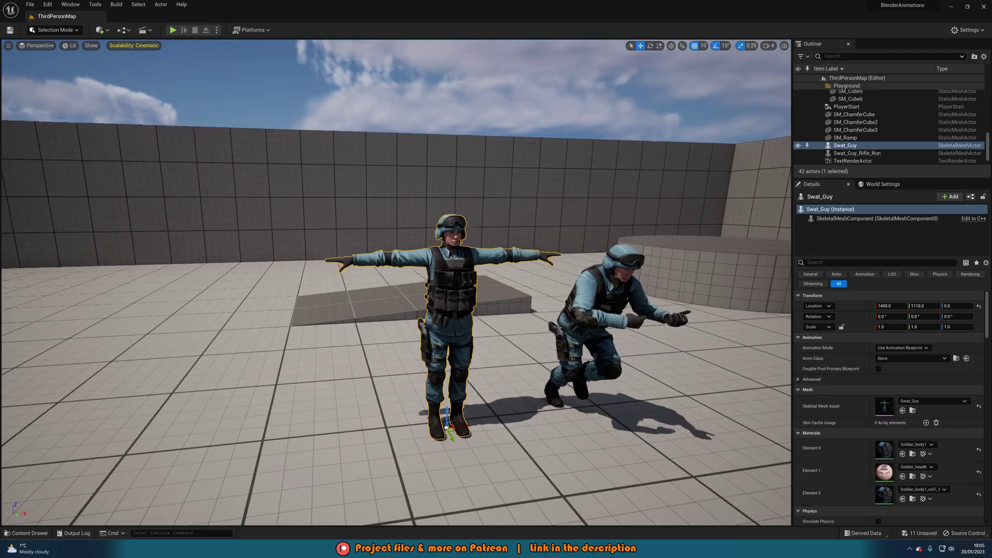
Step: Deselect the character and start a Simulate session so the rifle run plays
{"action": "key", "text": "Escape"}
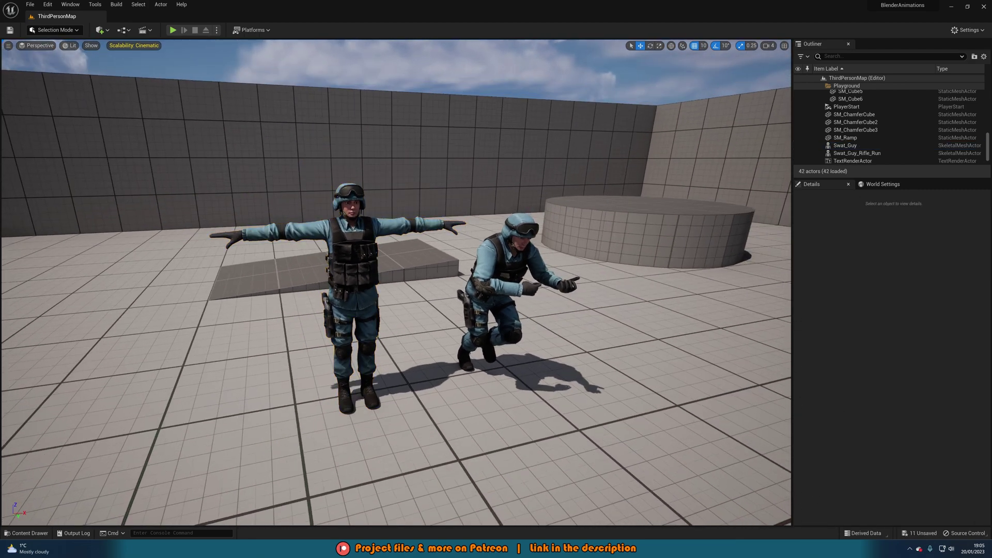
{"action": "scroll", "coordinate": [396, 282], "scroll_direction": "up", "scroll_amount": 2}
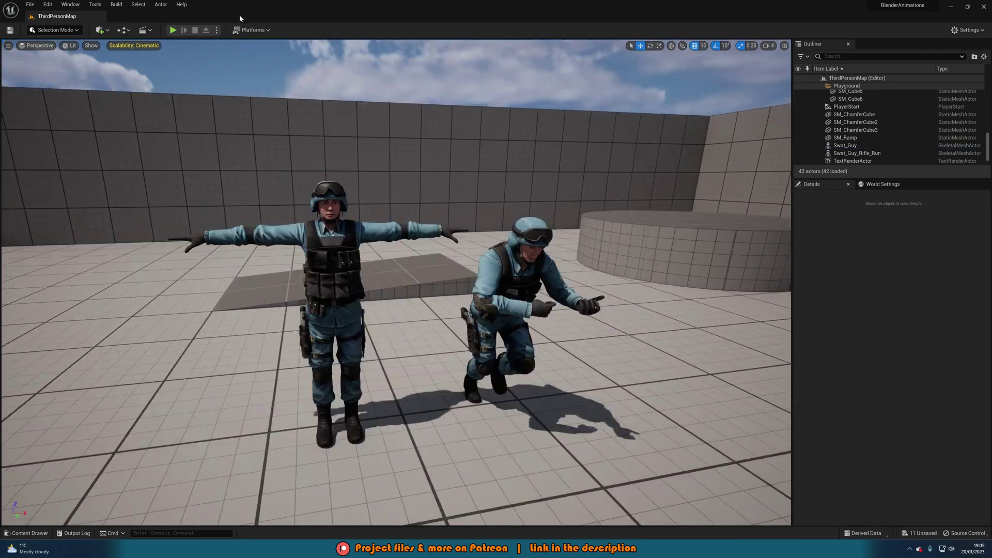
{"action": "left_click", "coordinate": [215, 30]}
{"action": "left_click", "coordinate": [239, 94]}
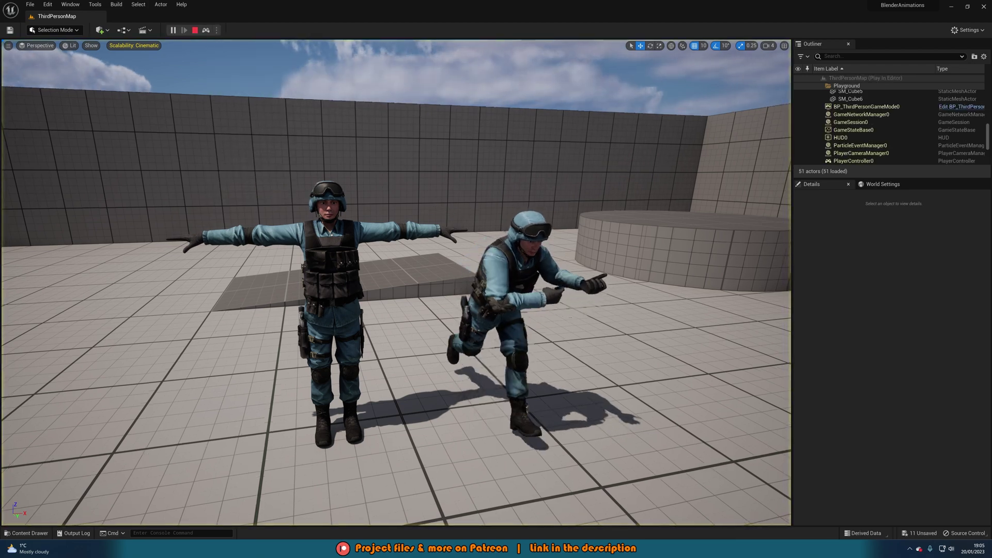
{"action": "key", "text": "alt+Tab"}
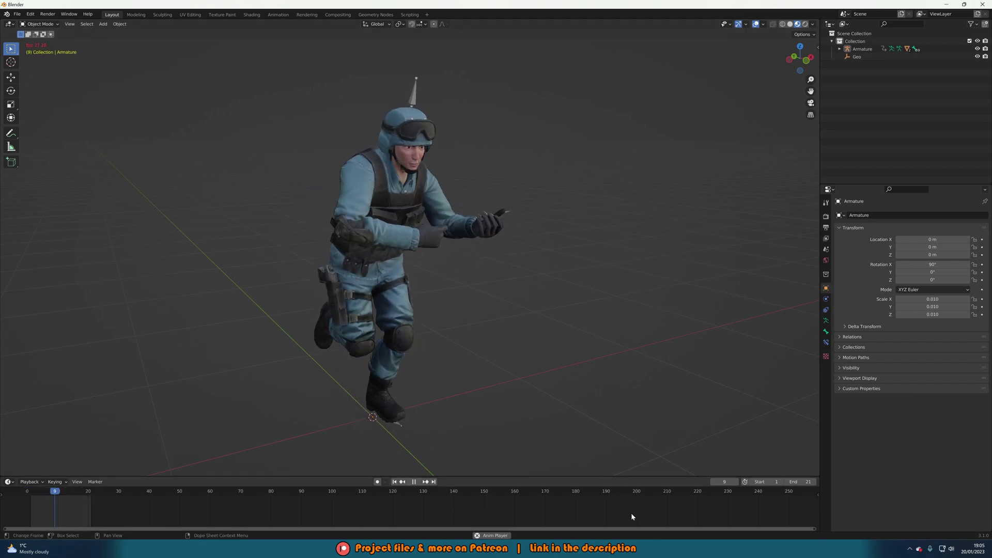
{"action": "left_click", "coordinate": [946, 6]}
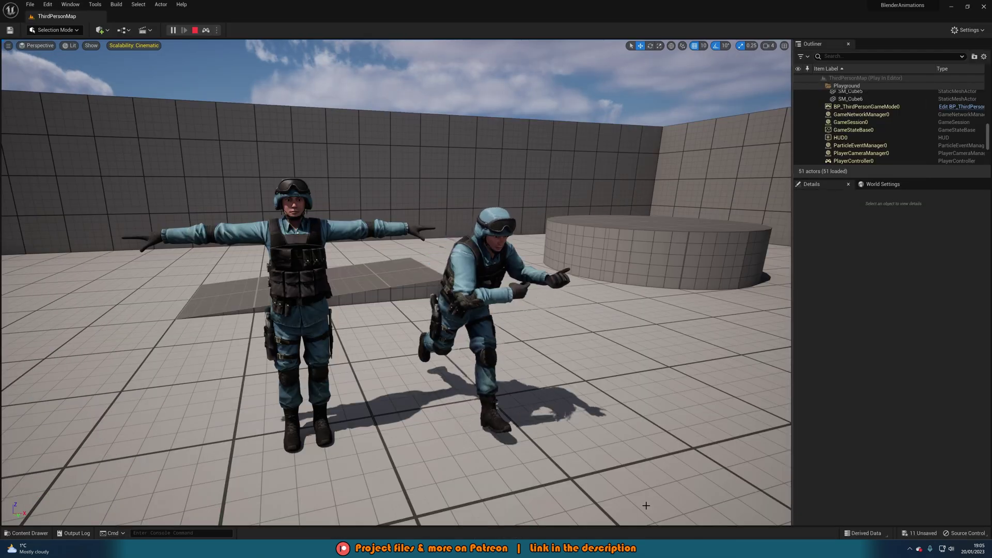
{"action": "key", "text": "alt+Tab"}
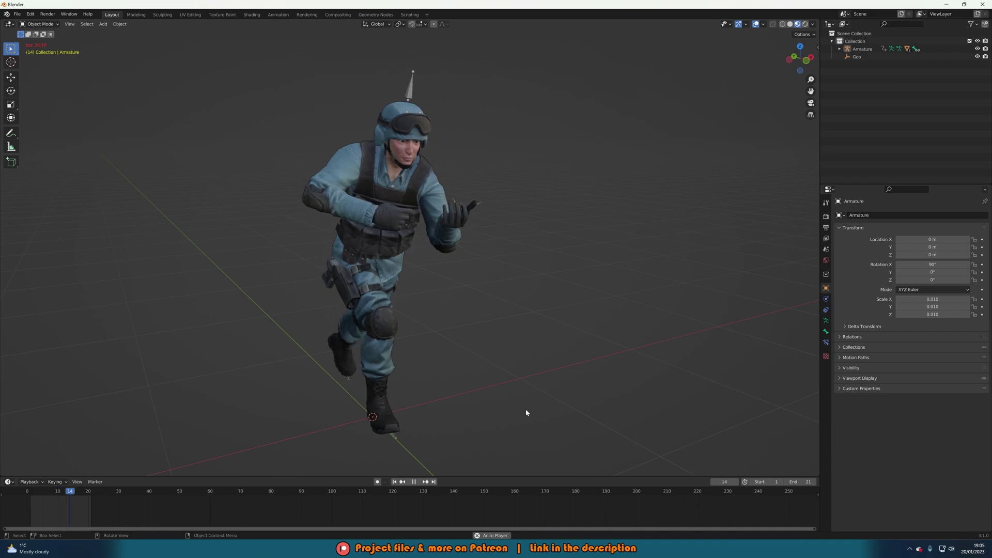
{"action": "left_click", "coordinate": [946, 7]}
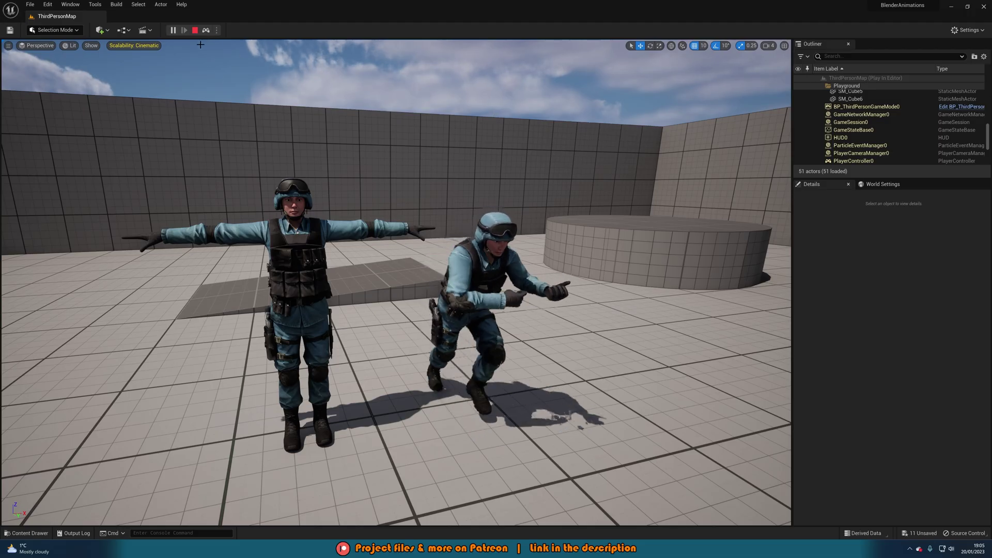
{"action": "right_click_drag", "start_coordinate": [494, 112], "coordinate": [497, 105]}
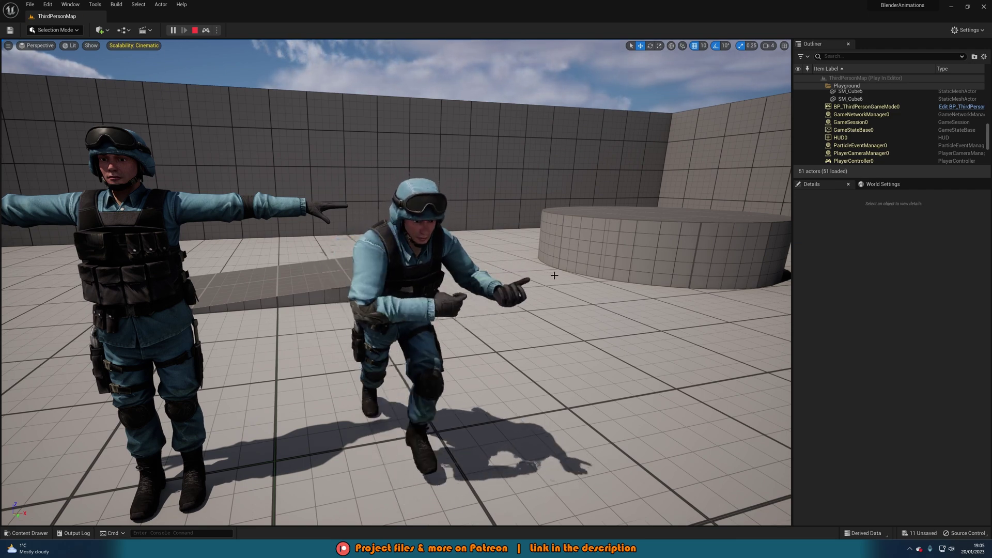
{"action": "right_click_drag", "start_coordinate": [548, 272], "coordinate": [540, 273]}
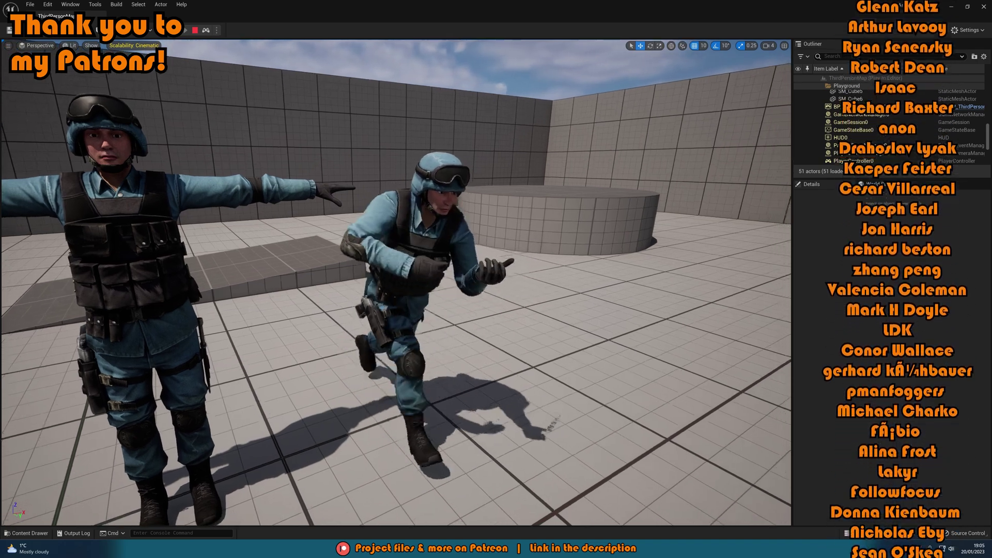
{"action": "right_click_drag", "start_coordinate": [540, 273], "coordinate": [534, 273]}
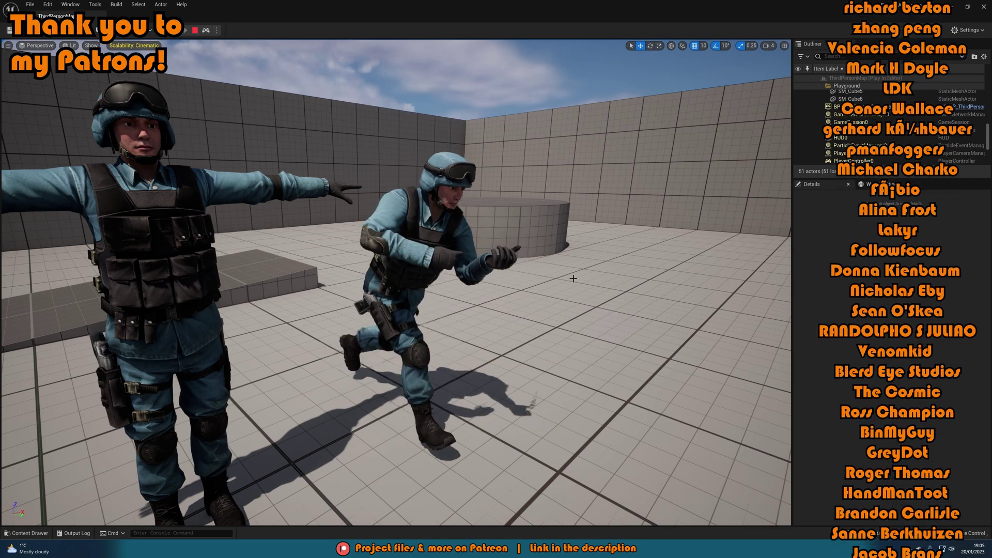
{"action": "right_click_drag", "start_coordinate": [573, 278], "coordinate": [573, 278]}
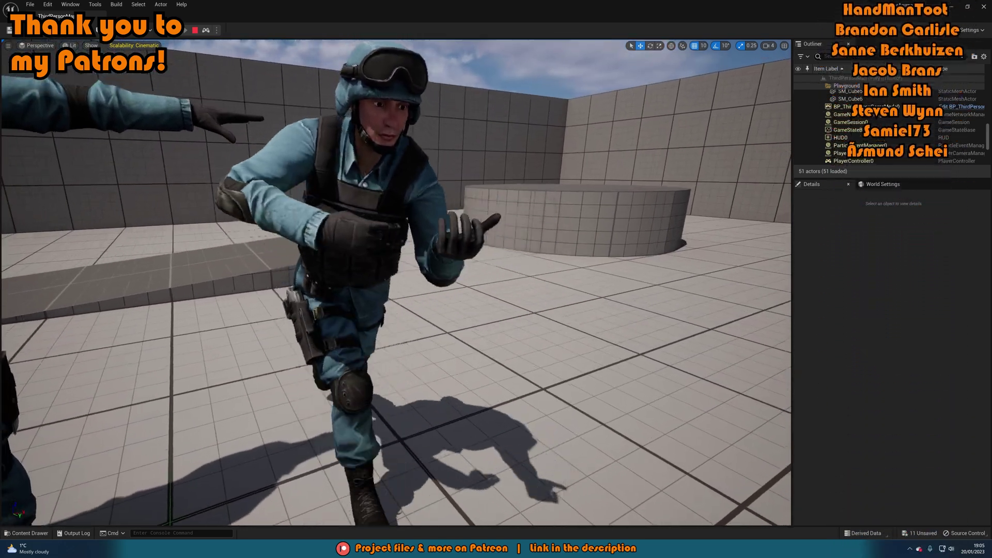